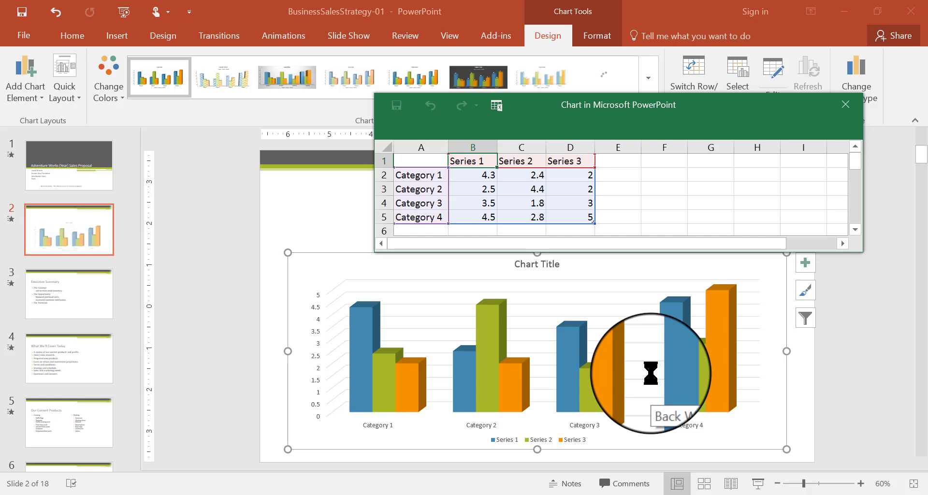
Step: Enlarge the chart data window to show more rows and reposition it so the whole chart stays visible
{"action": "left_click_drag", "start_coordinate": [645, 108], "coordinate": [590, 87]}
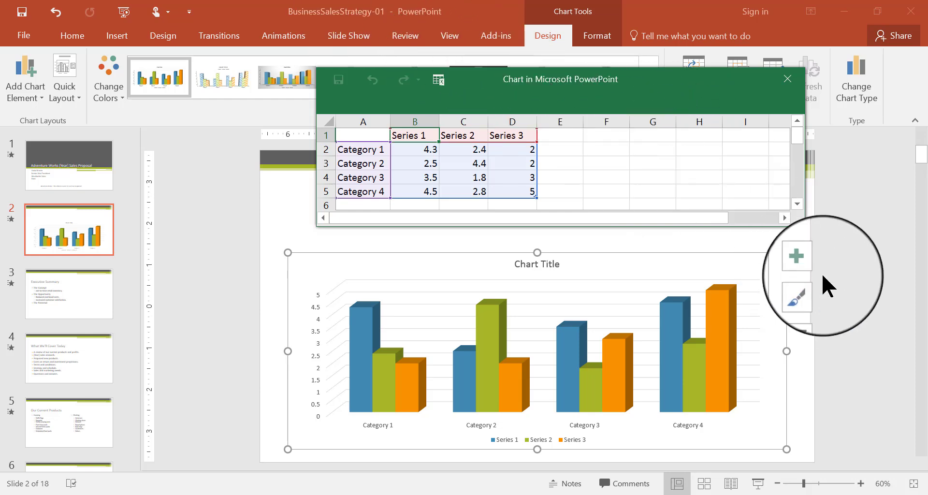
{"action": "left_click", "coordinate": [802, 225]}
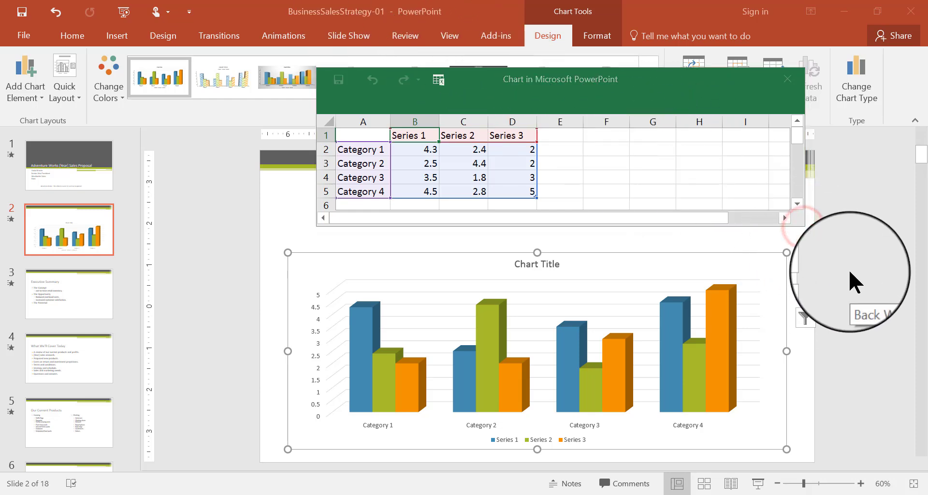
{"action": "left_click_drag", "start_coordinate": [803, 225], "coordinate": [837, 265]}
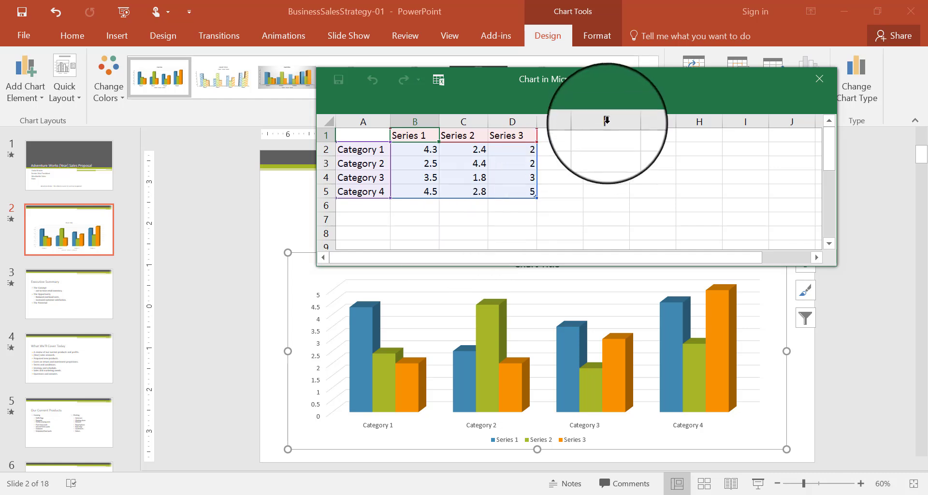
{"action": "left_click_drag", "start_coordinate": [628, 89], "coordinate": [665, 49]}
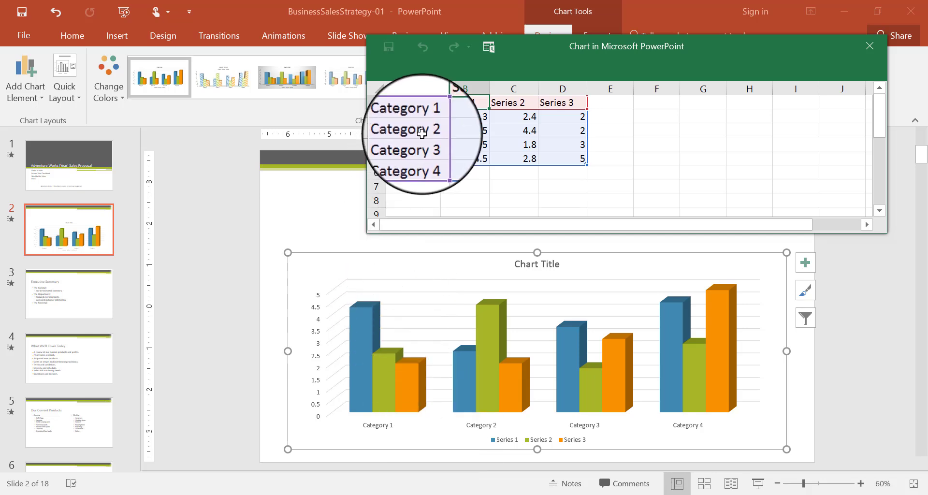
Step: Replace the four category labels in cells A2 through A5 with the years 2012, 2013, 2014 and 2015
{"action": "left_click", "coordinate": [432, 117]}
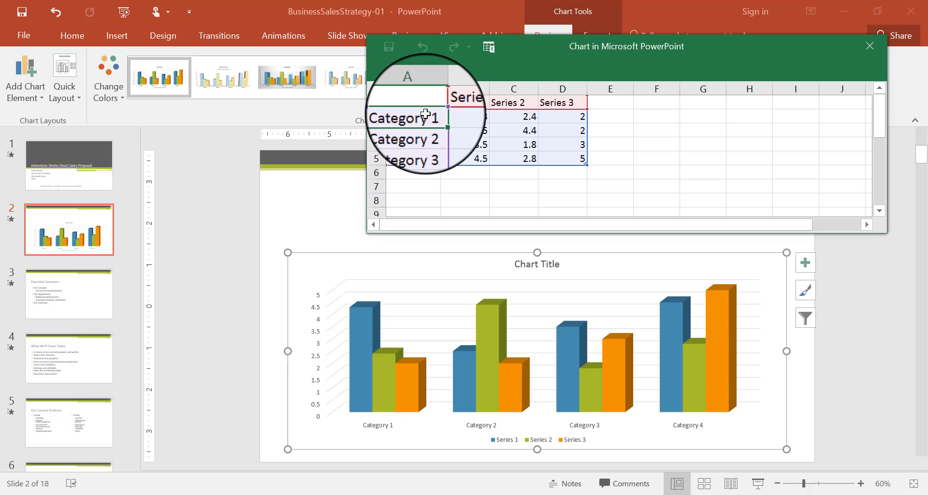
{"action": "type", "text": "2012"}
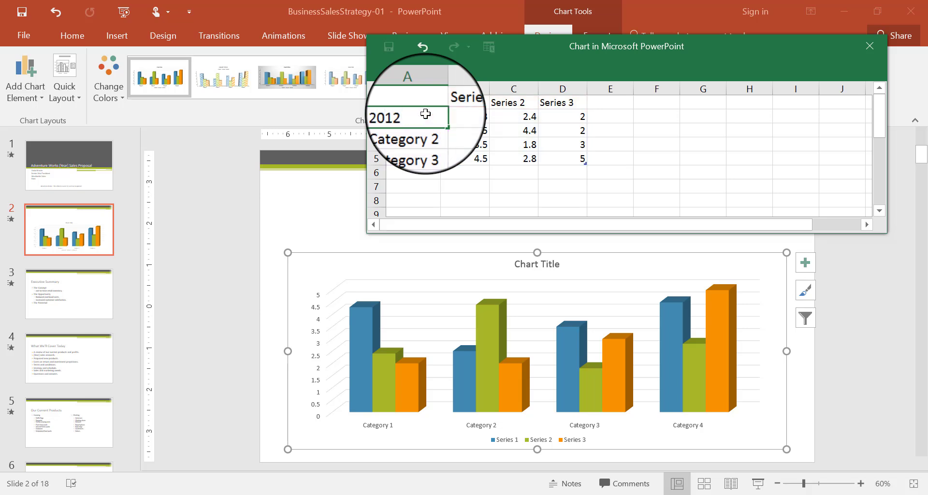
{"action": "key", "text": "Return"}
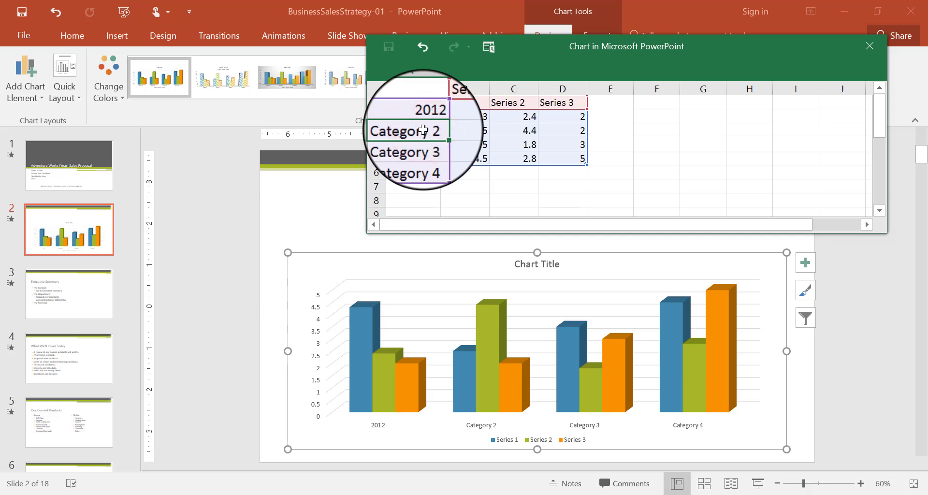
{"action": "type", "text": "20"}
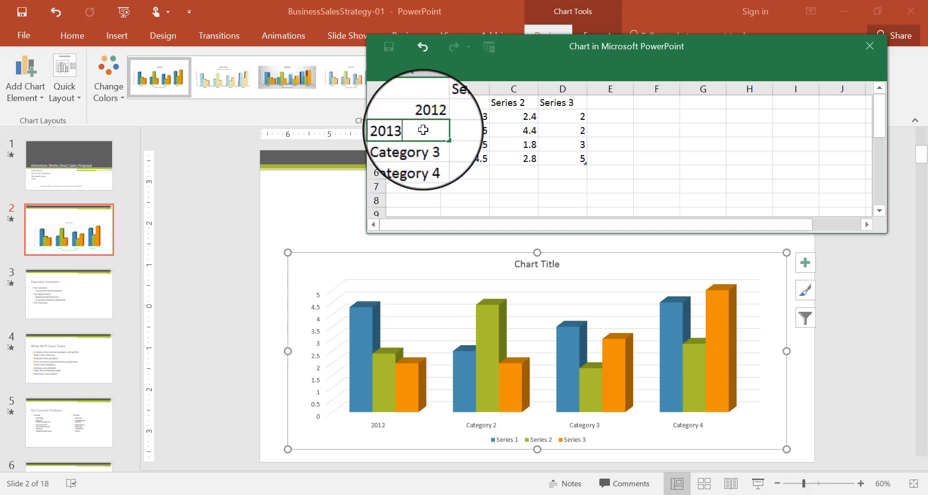
{"action": "type", "text": "13"}
{"action": "key", "text": "Return"}
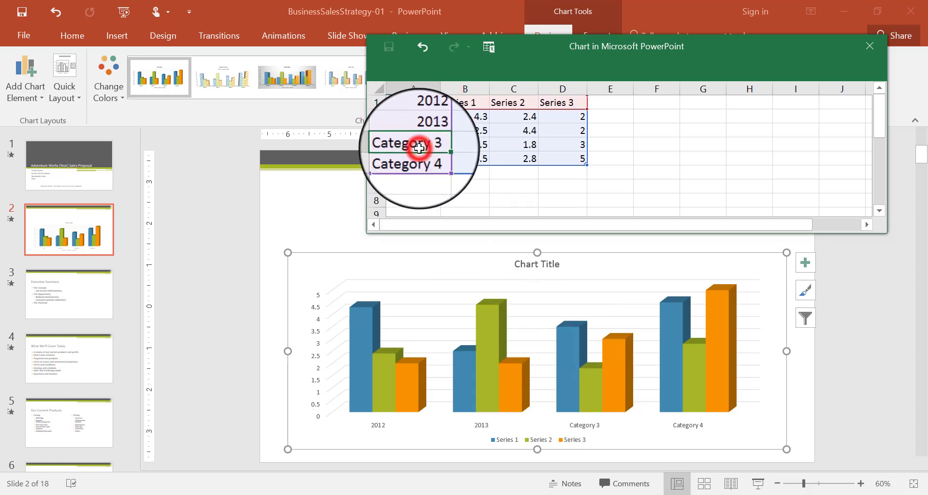
{"action": "type", "text": "201"}
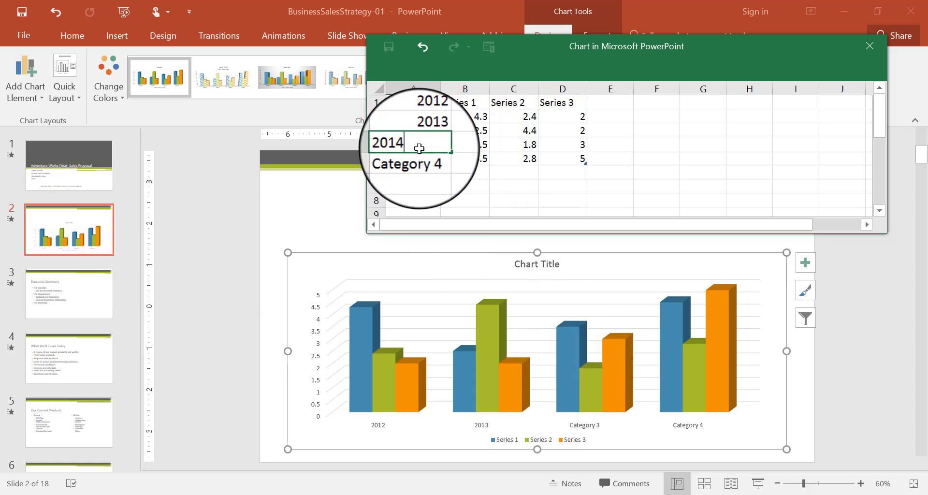
{"action": "type", "text": "4"}
{"action": "key", "text": "Return"}
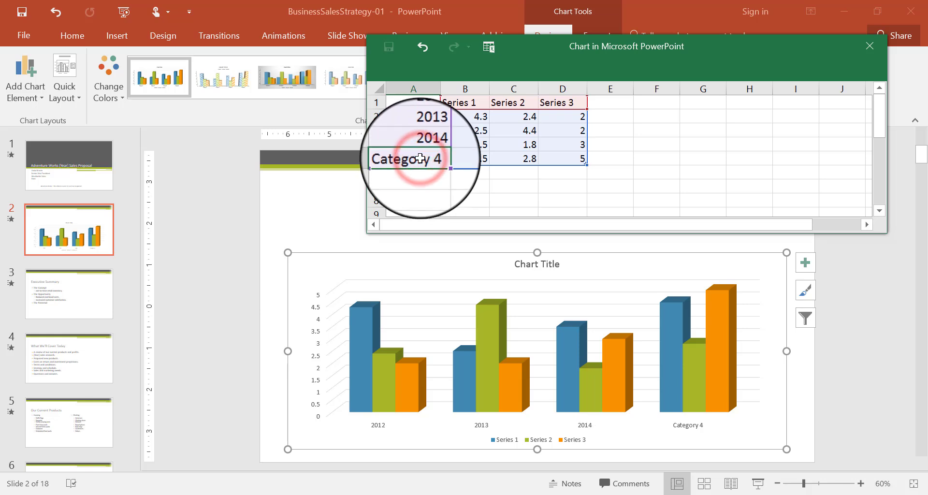
{"action": "type", "text": "2015"}
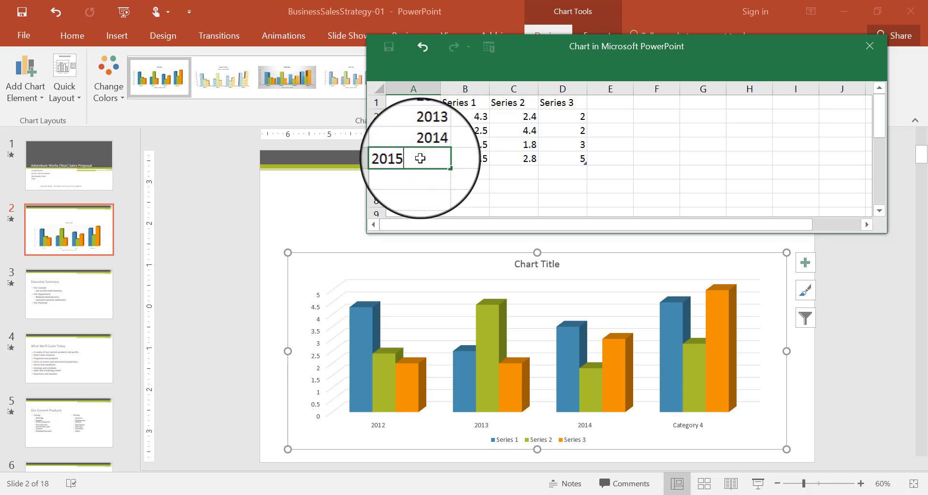
{"action": "key", "text": "Return"}
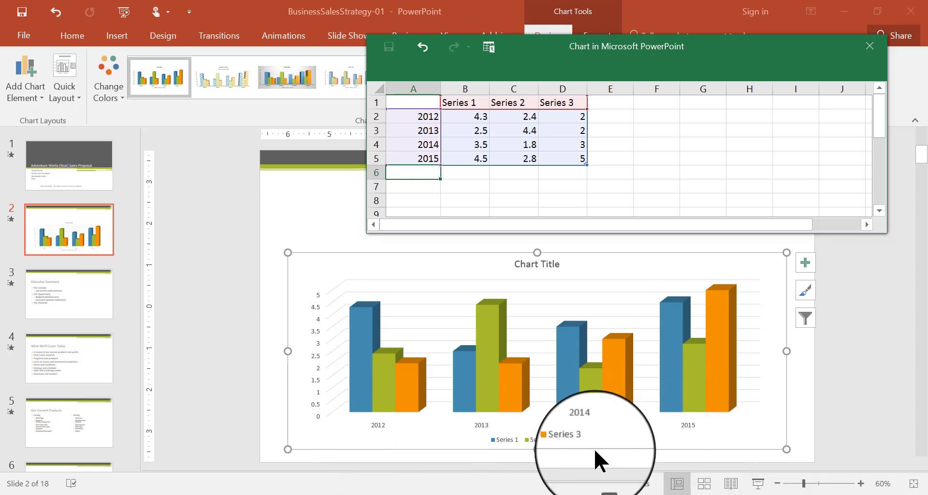
{"action": "left_click", "coordinate": [465, 101]}
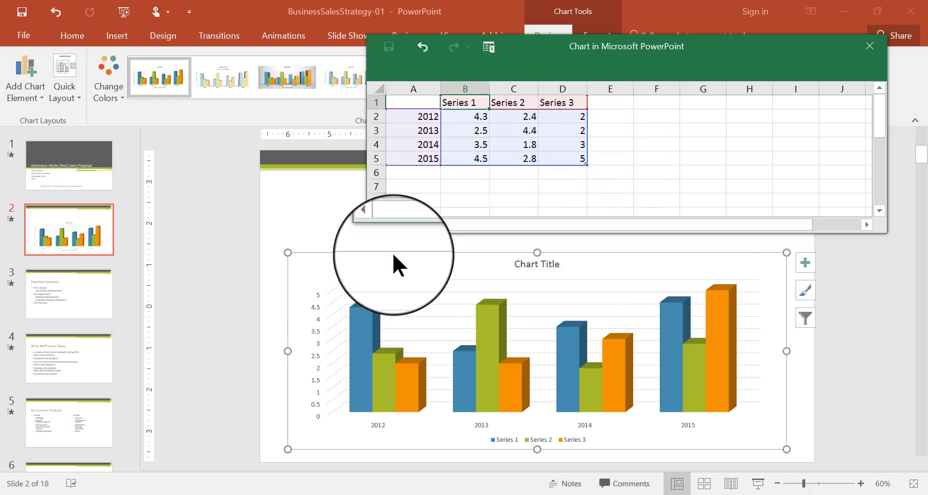
{"action": "left_click", "coordinate": [460, 101]}
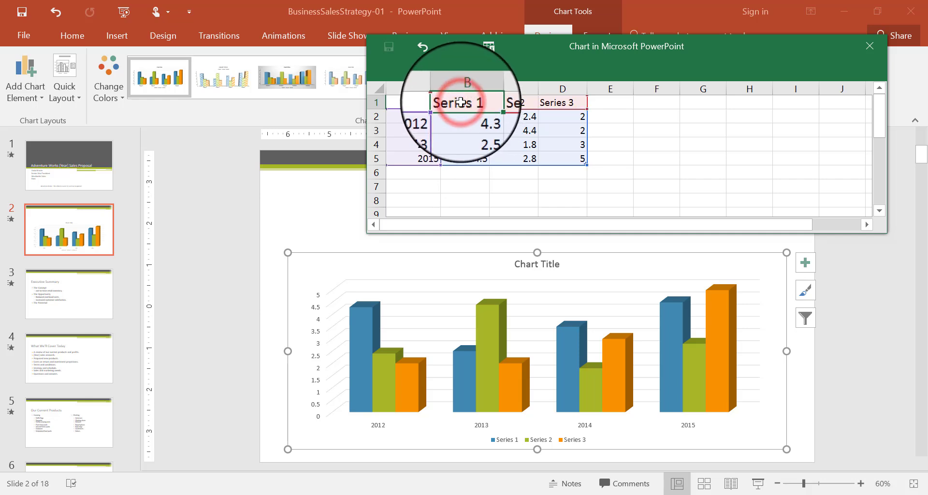
{"action": "left_click", "coordinate": [515, 102]}
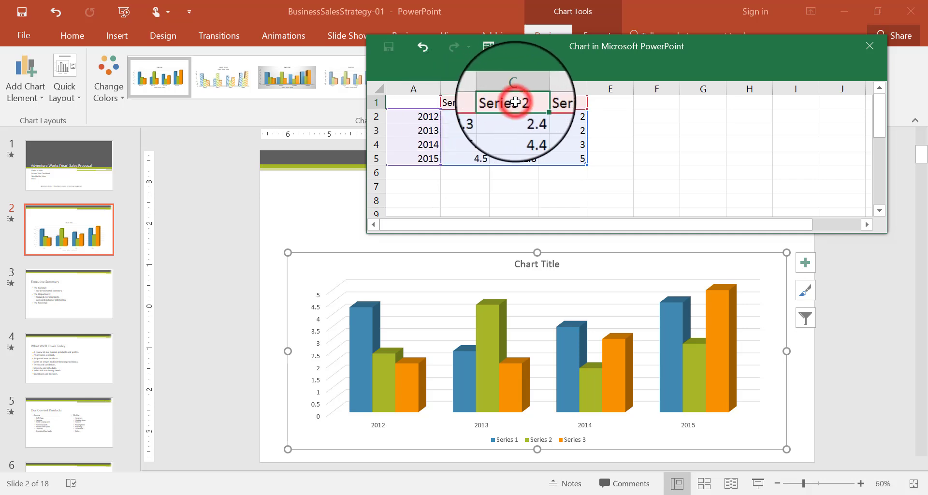
{"action": "left_click", "coordinate": [565, 103]}
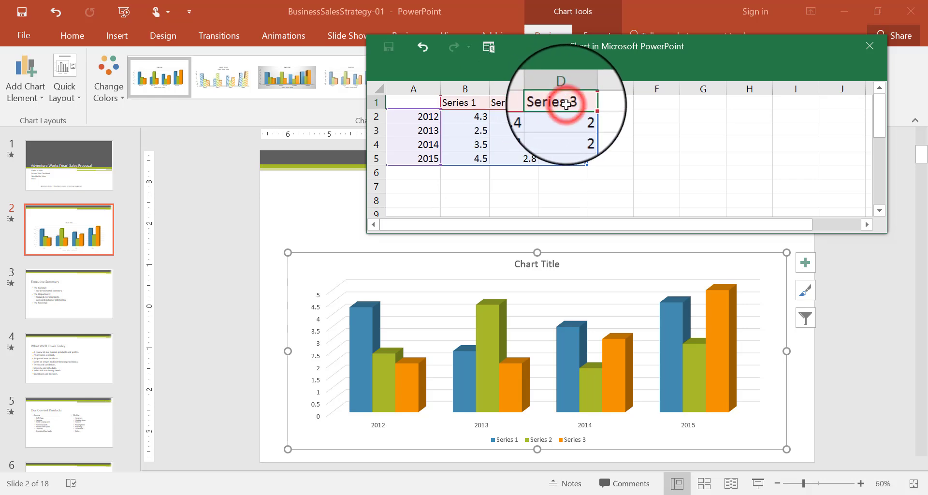
Step: Rename the three series headers in cells B1 through D1 to Skates, Hula Hoops and Baseballs
{"action": "left_click", "coordinate": [462, 103]}
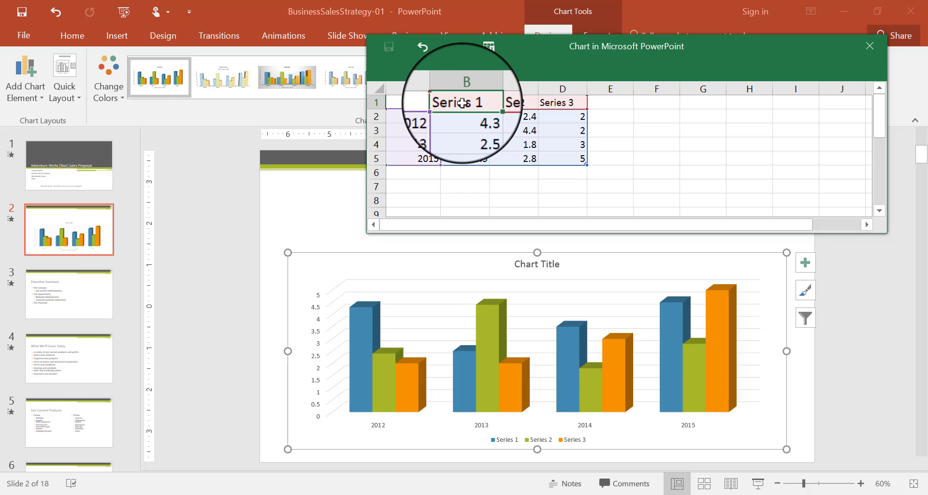
{"action": "type", "text": "Skates"}
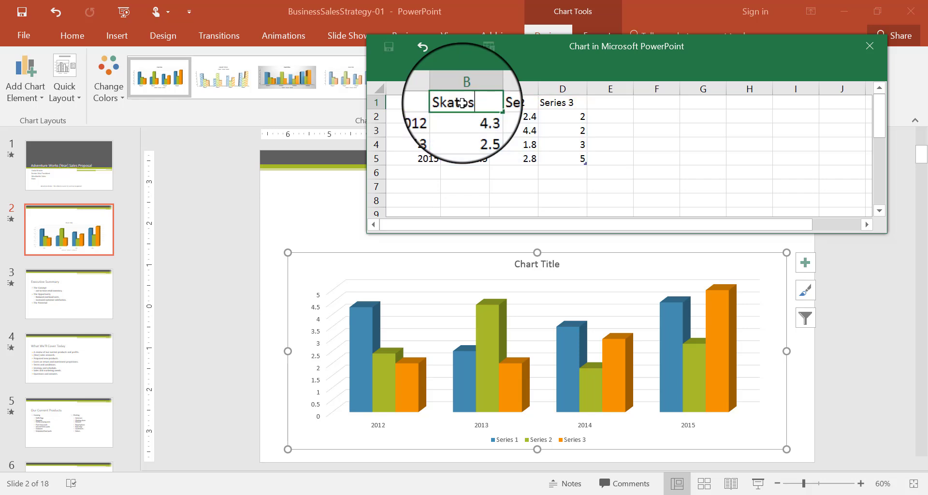
{"action": "key", "text": "Return"}
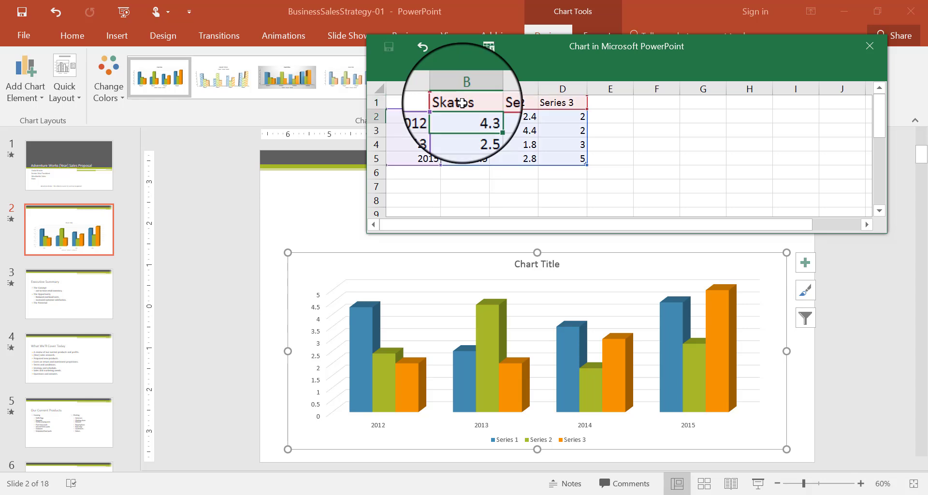
{"action": "left_click", "coordinate": [513, 102]}
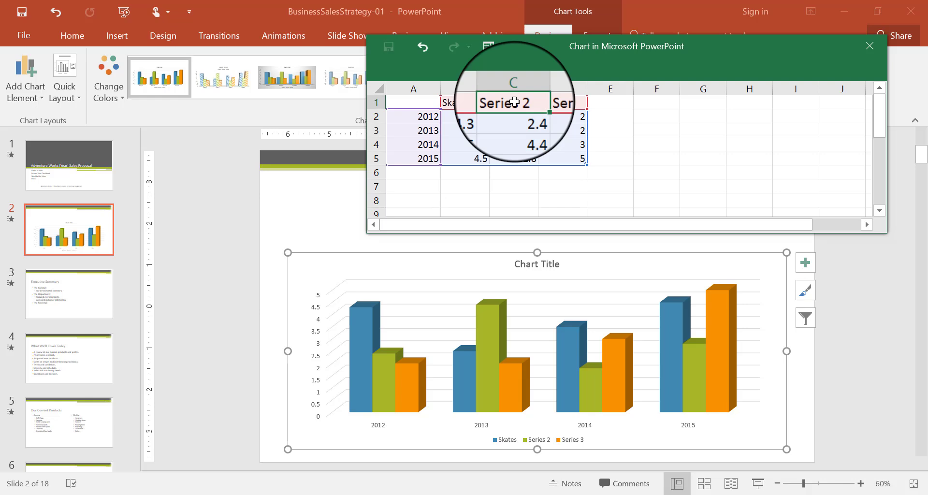
{"action": "type", "text": "Hula Hoops"}
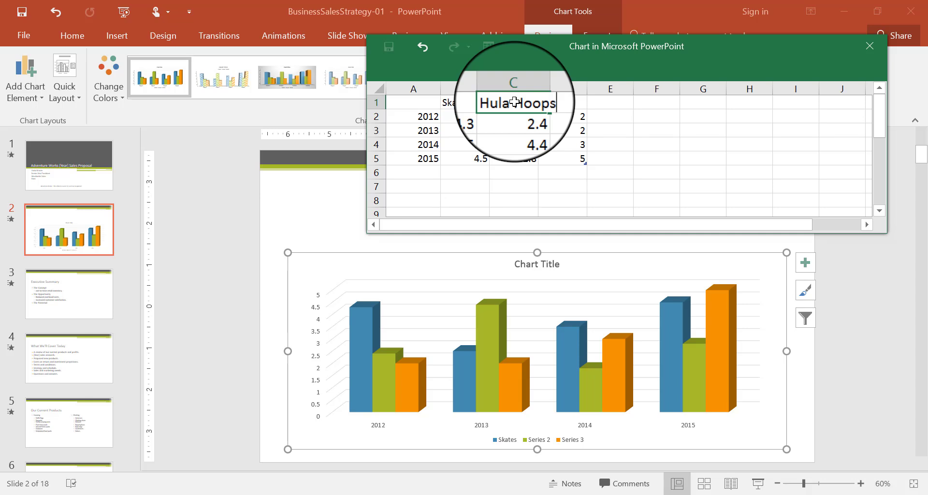
{"action": "key", "text": "Return"}
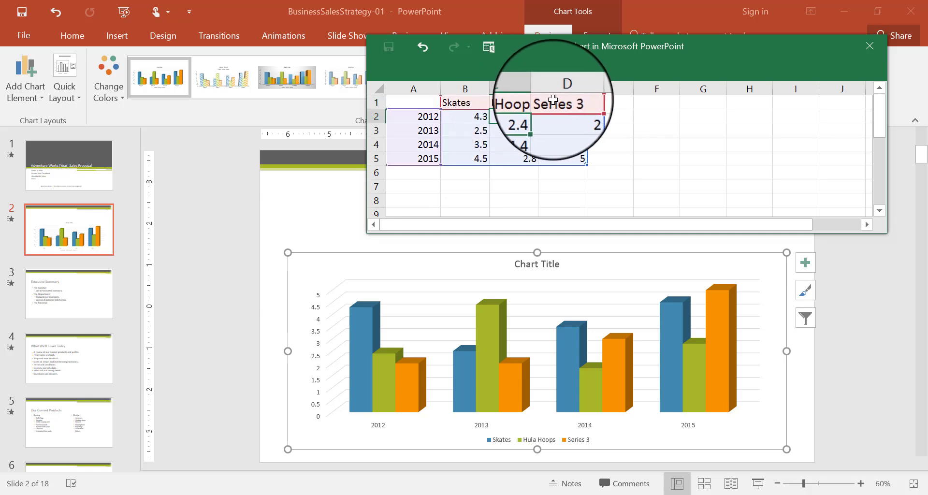
{"action": "left_click", "coordinate": [556, 101]}
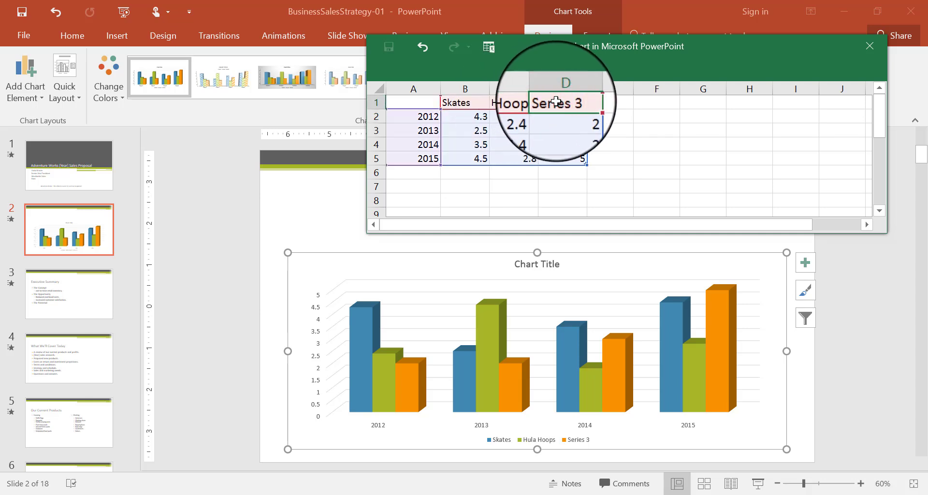
{"action": "type", "text": "Bas"}
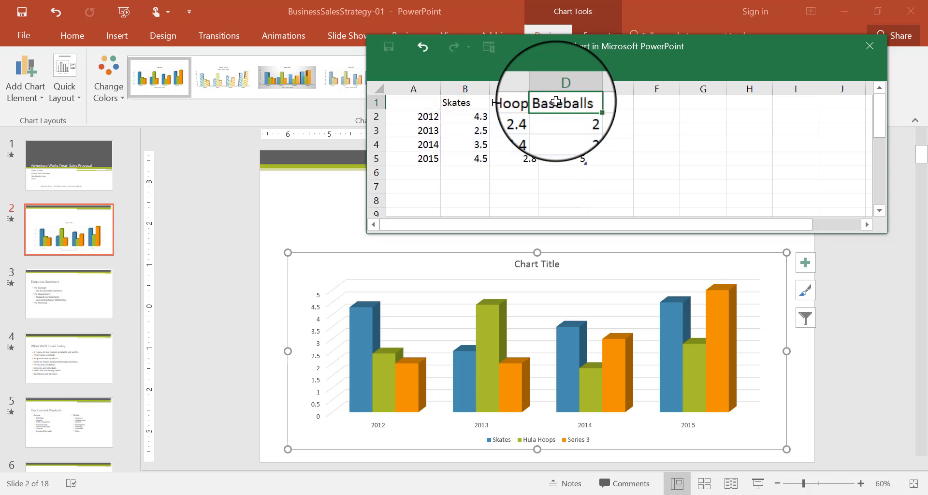
{"action": "type", "text": "eballs"}
{"action": "key", "text": "Return"}
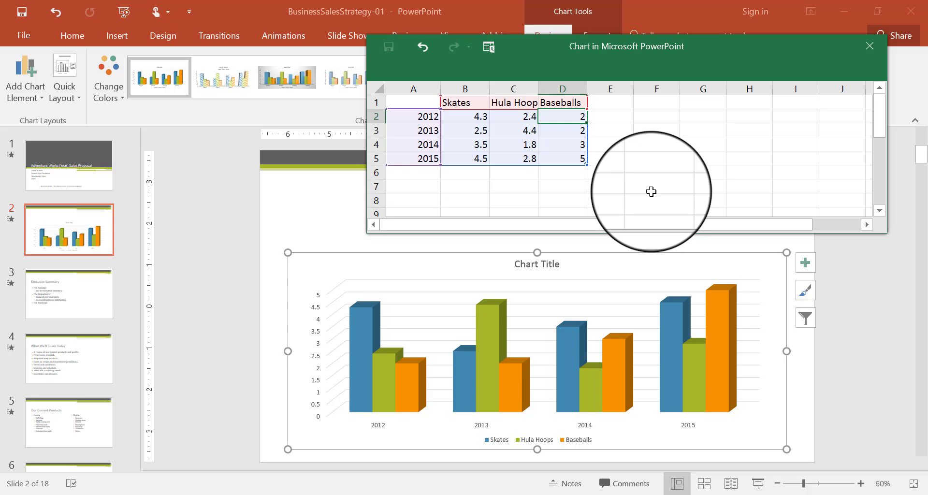
Step: Widen column C of the chart data sheet so the Hula Hoops header fits
{"action": "left_click_drag", "start_coordinate": [539, 89], "coordinate": [555, 88]}
{"action": "left_click", "coordinate": [688, 175]}
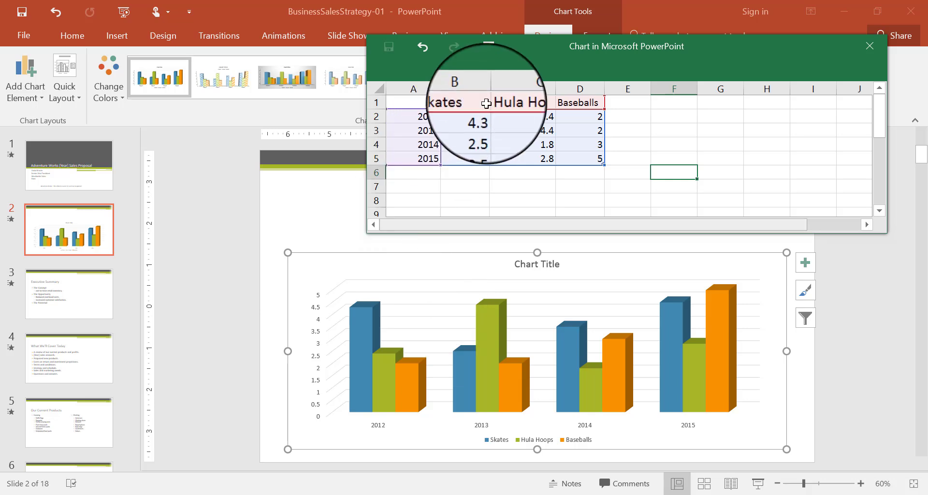
Step: Select the 2012 value for Skates in cell B2
{"action": "left_click", "coordinate": [469, 116]}
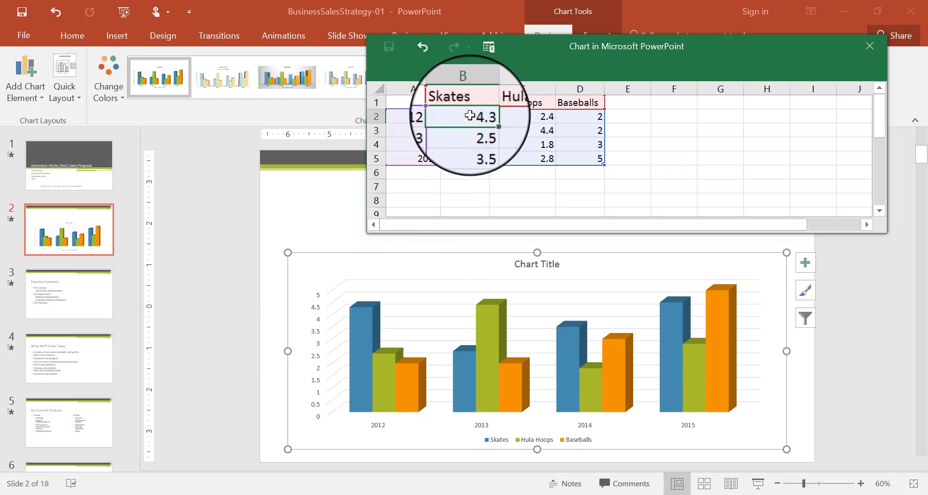